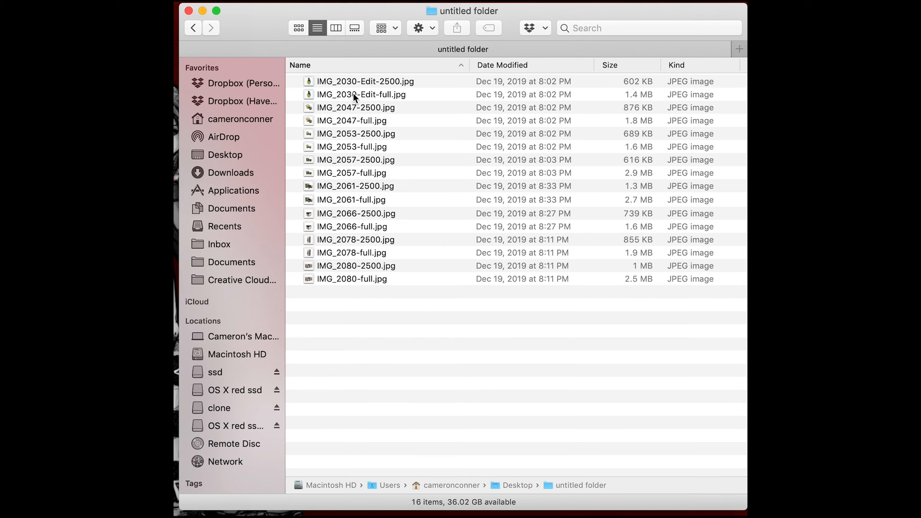
pyautogui.click(442, 83)
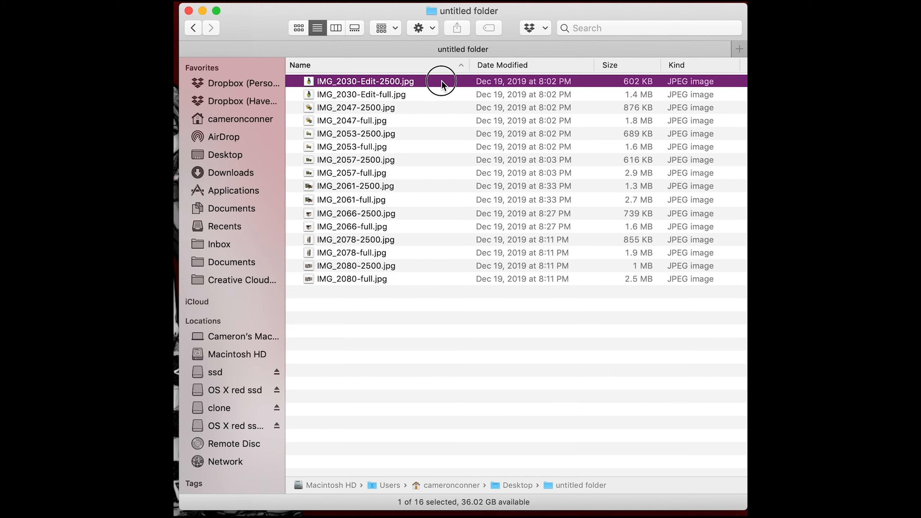
pyautogui.moveTo(441, 83); pyautogui.dragTo(428, 287)
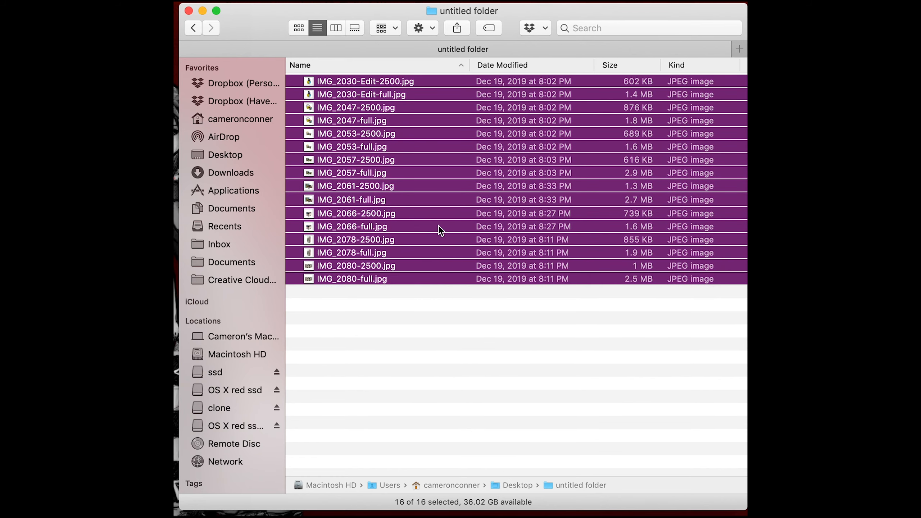
pyautogui.click(428, 335)
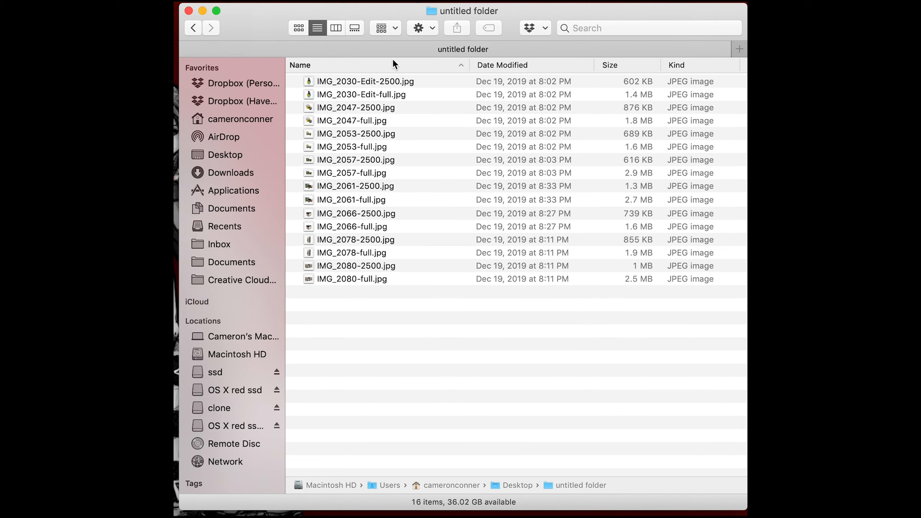
pyautogui.moveTo(397, 84); pyautogui.dragTo(389, 186)
# Select all 16 image files in the folder and start a batch rename using the Replace Text mode.
pyautogui.moveTo(425, 79); pyautogui.dragTo(422, 290)
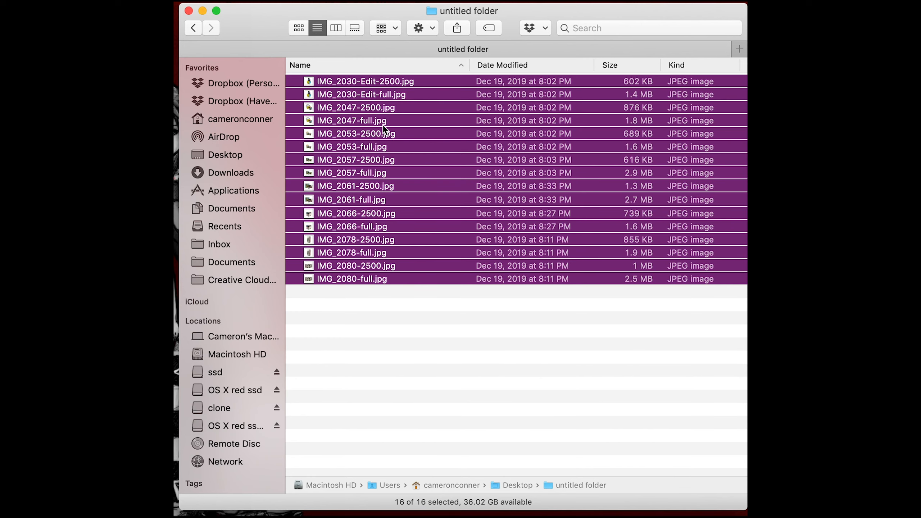
pyautogui.rightClick(368, 132)
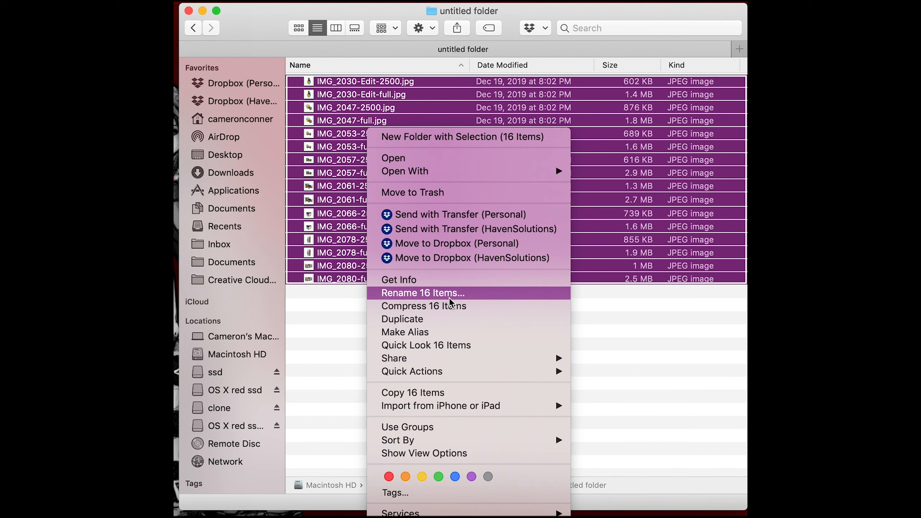
pyautogui.rightClick(358, 228)
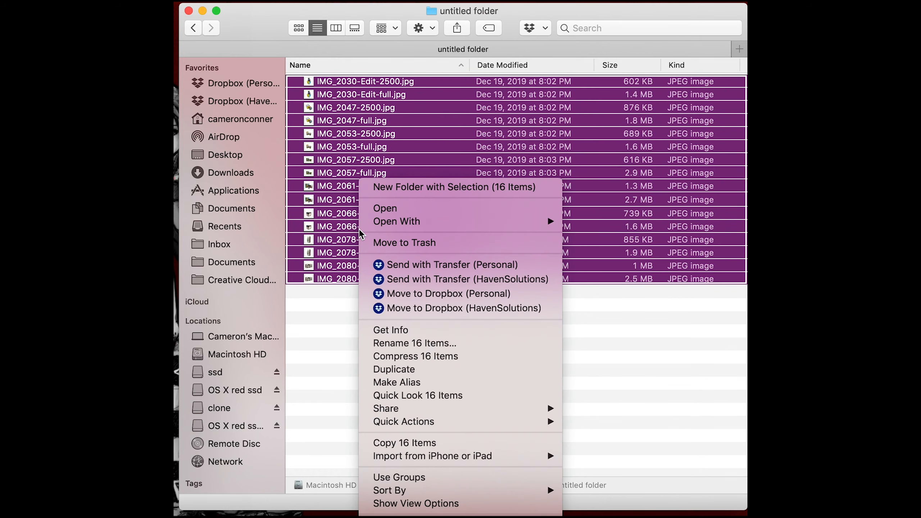
pyautogui.click(448, 344)
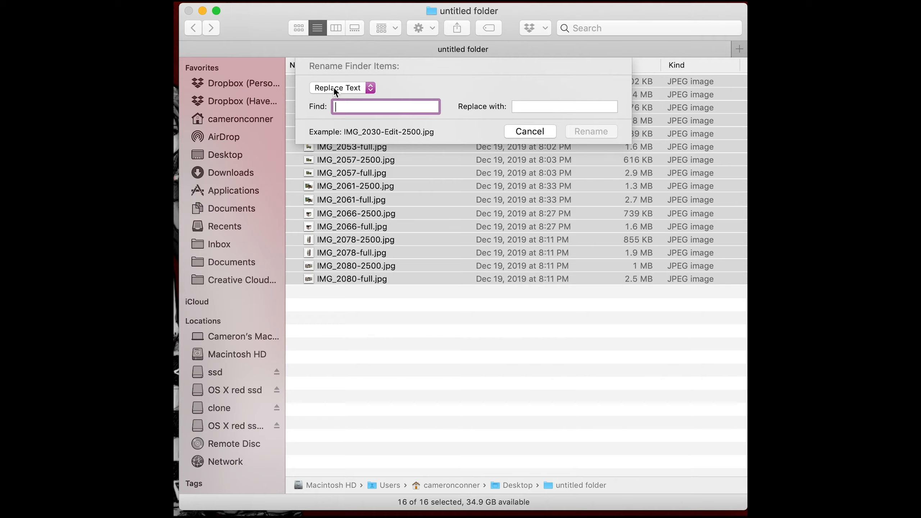
pyautogui.click(370, 88)
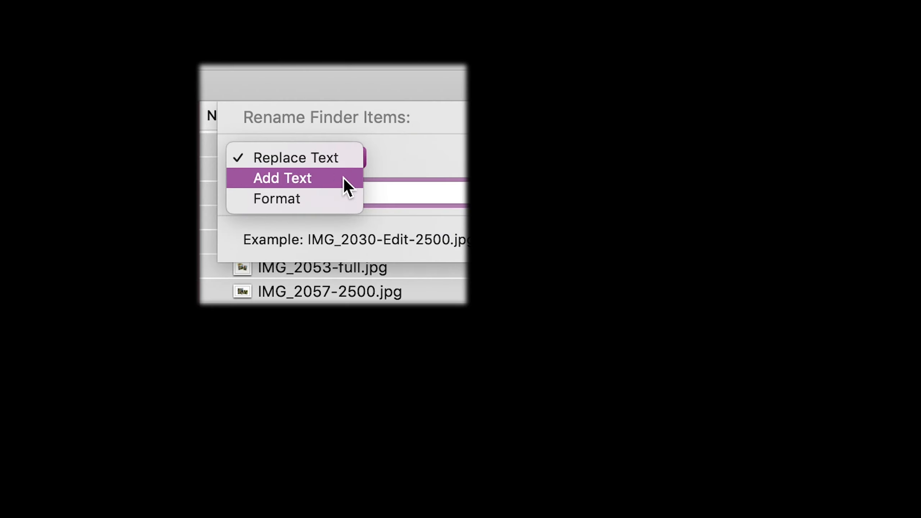
pyautogui.click(336, 204)
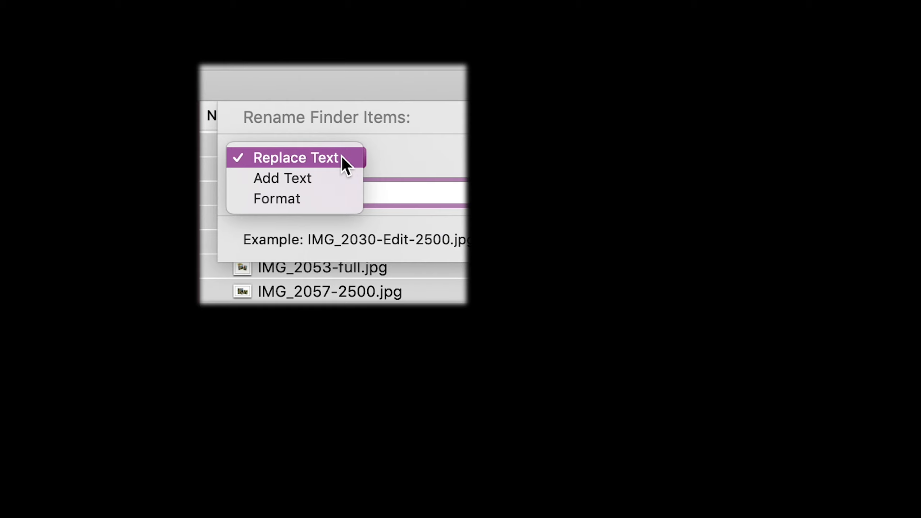
pyautogui.click(341, 156)
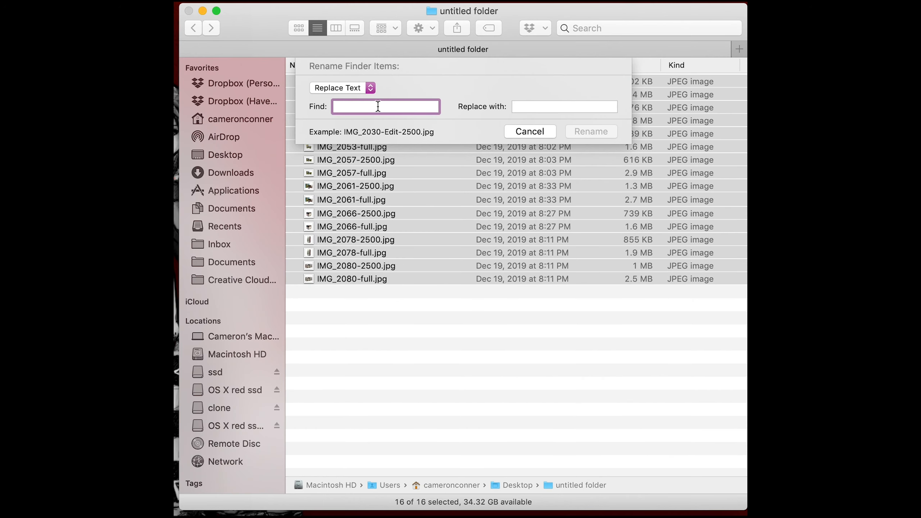
# Set the batch rename to find "IMG_" and replace it with "Photo Shoot 1".
pyautogui.write('IMG_')
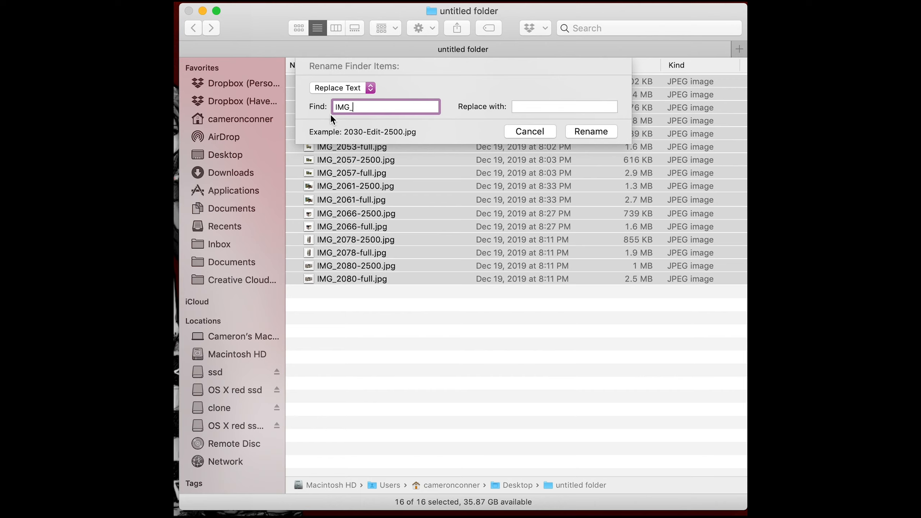
pyautogui.doubleClick(363, 106)
pyautogui.click(583, 105)
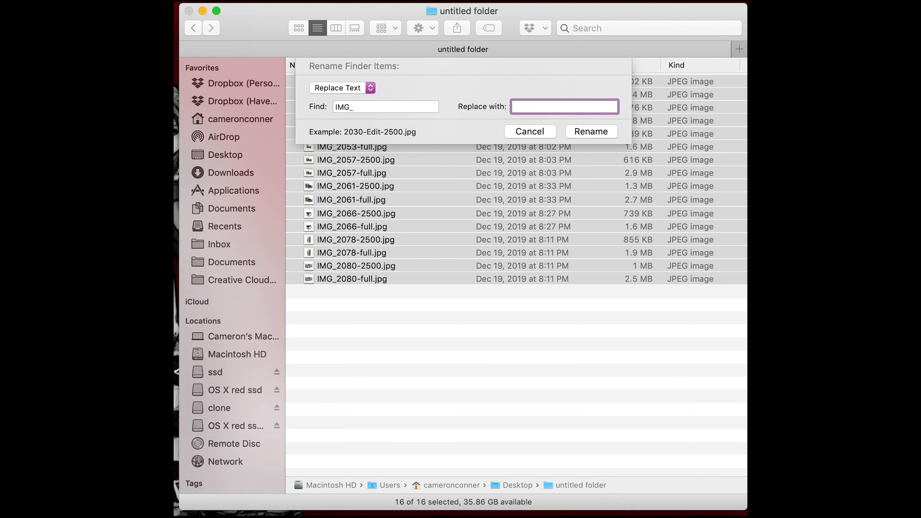
pyautogui.write('Pho')
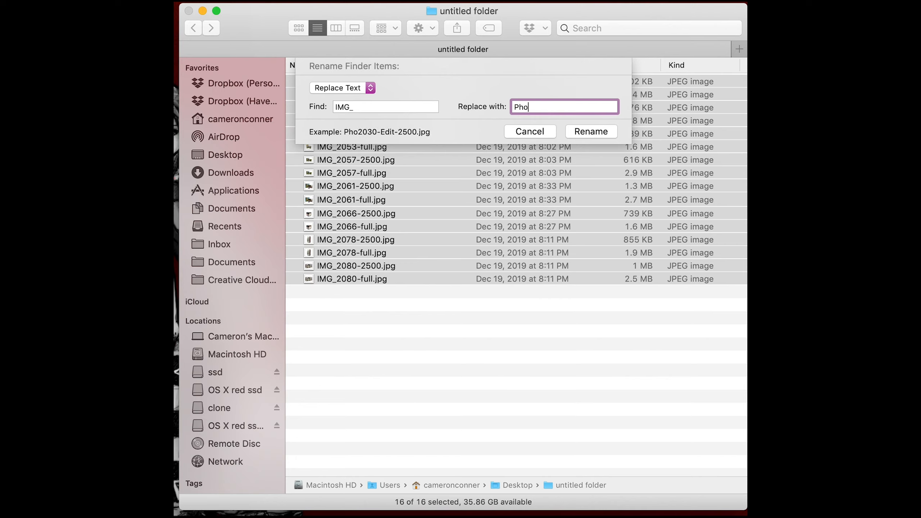
pyautogui.write('to Shoot 1')
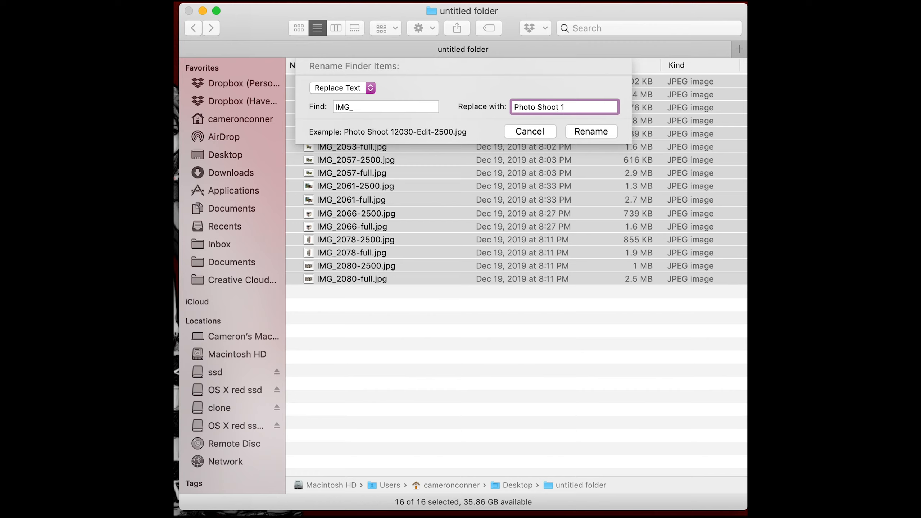
# Try reducing the find text to only "I" and check the replacement's trailing space against the example file name.
pyautogui.click(394, 108)
pyautogui.moveTo(393, 109); pyautogui.dragTo(302, 89)
pyautogui.press('BackSpace')
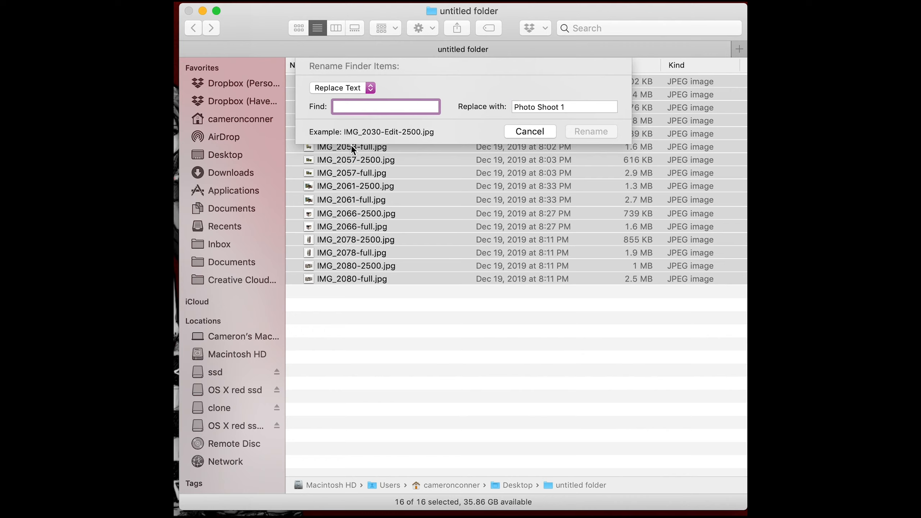
pyautogui.write('I')
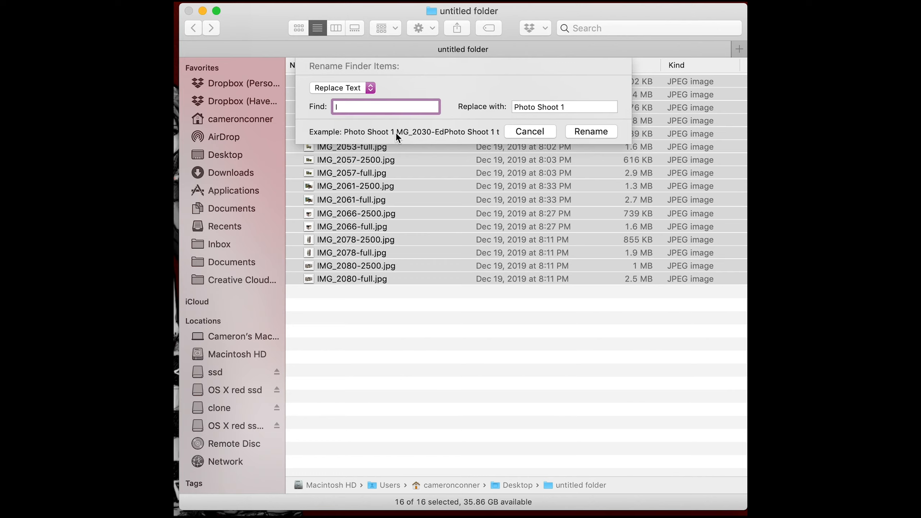
pyautogui.click(595, 111)
pyautogui.moveTo(578, 107); pyautogui.dragTo(564, 107)
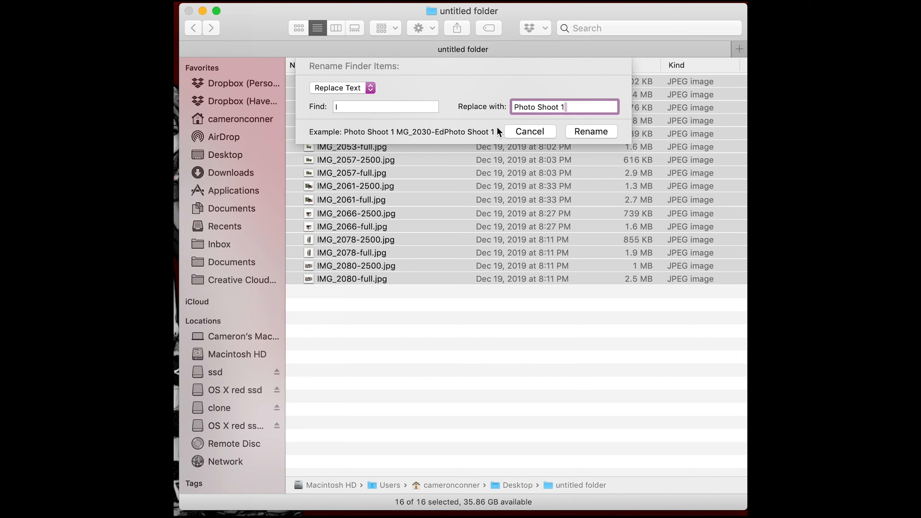
# Complete the find text as "IMG_", apply the rename to all 16 files, and clear the selection.
pyautogui.click(368, 106)
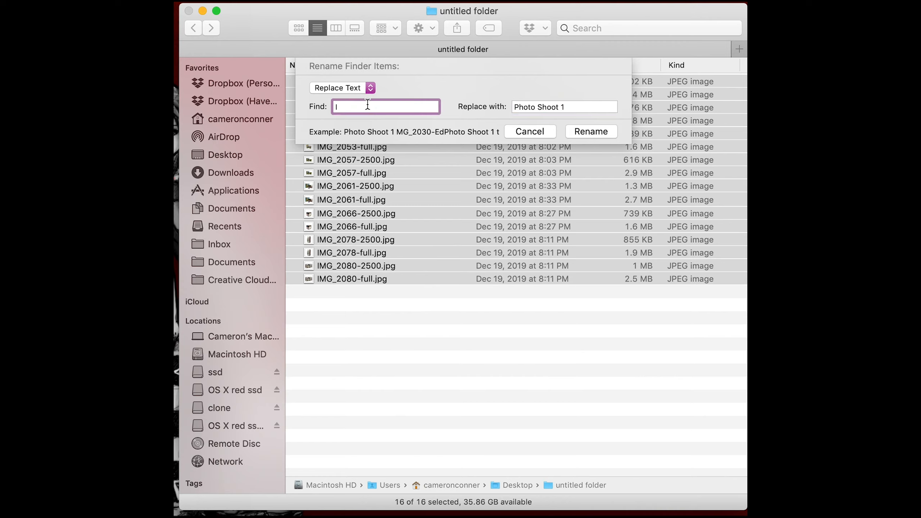
pyautogui.write('IM')
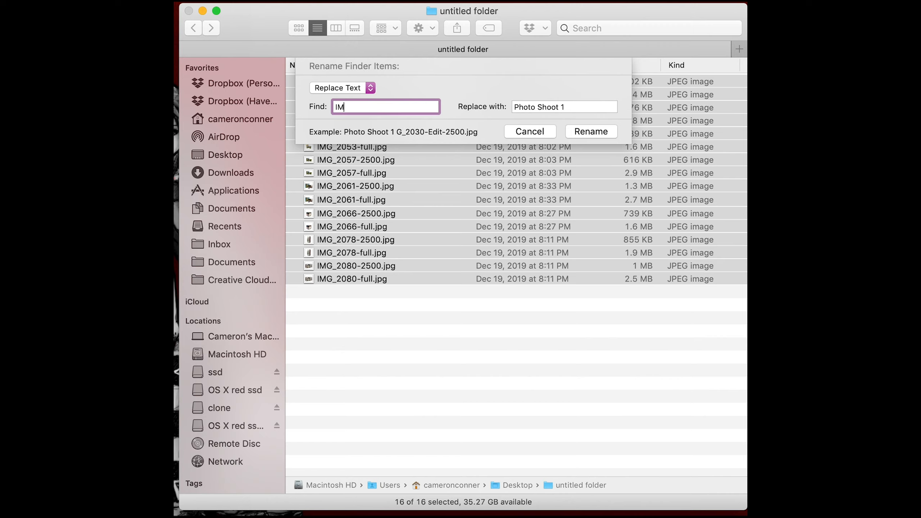
pyautogui.press('BackSpace')
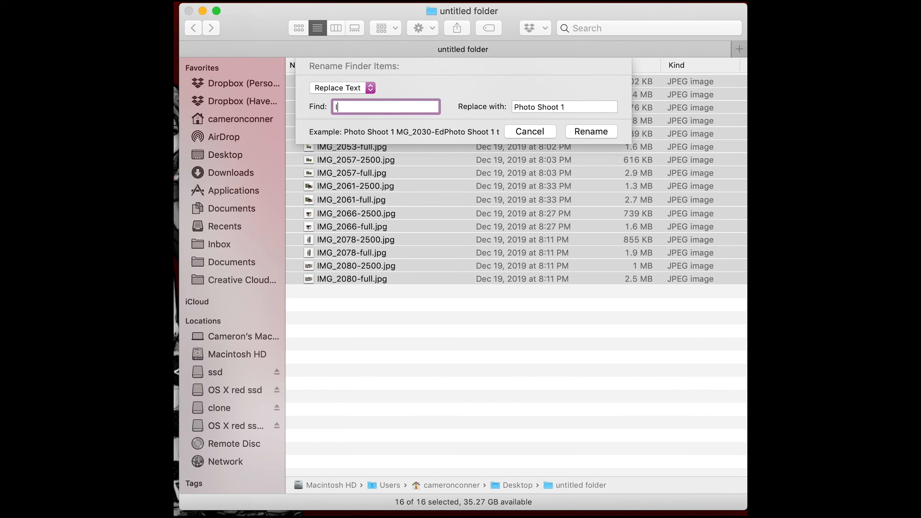
pyautogui.write('MG')
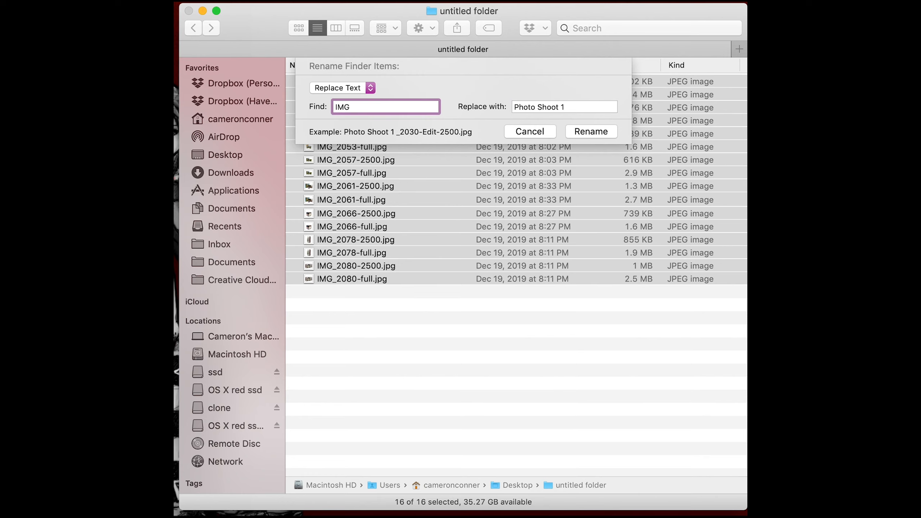
pyautogui.write('_')
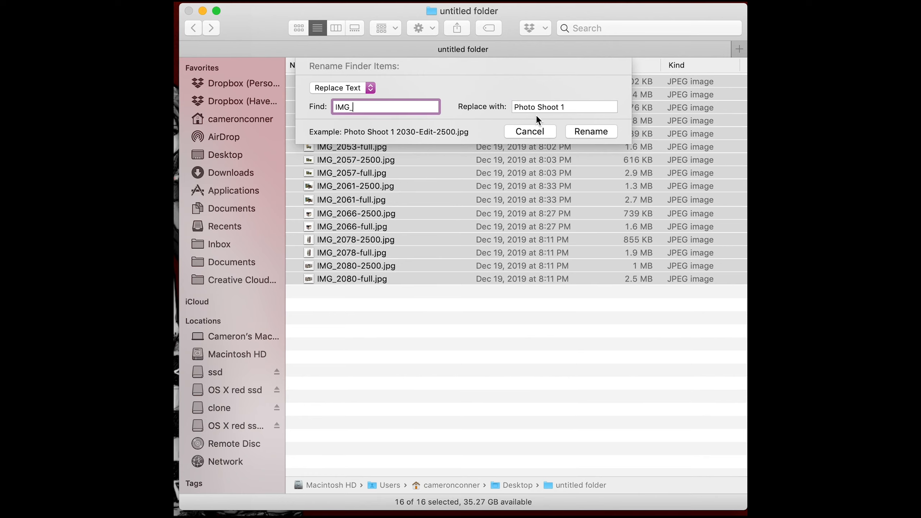
pyautogui.click(607, 131)
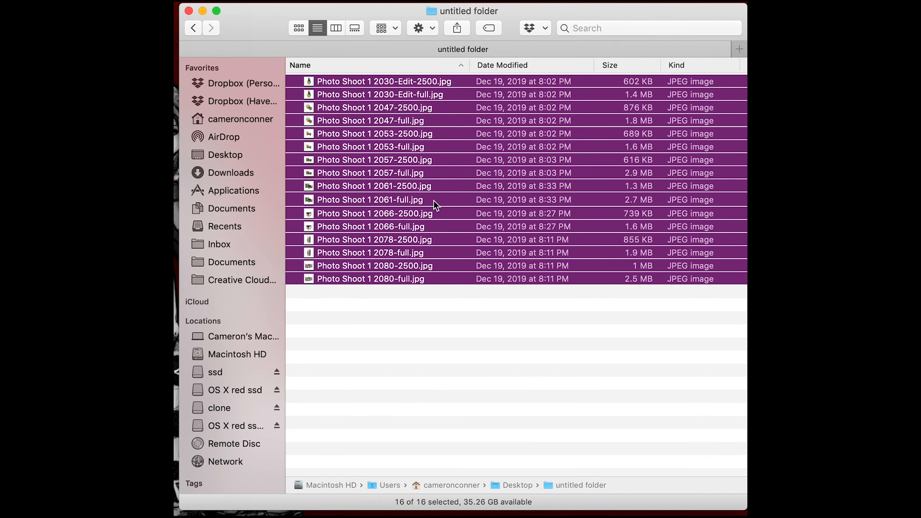
pyautogui.click(389, 384)
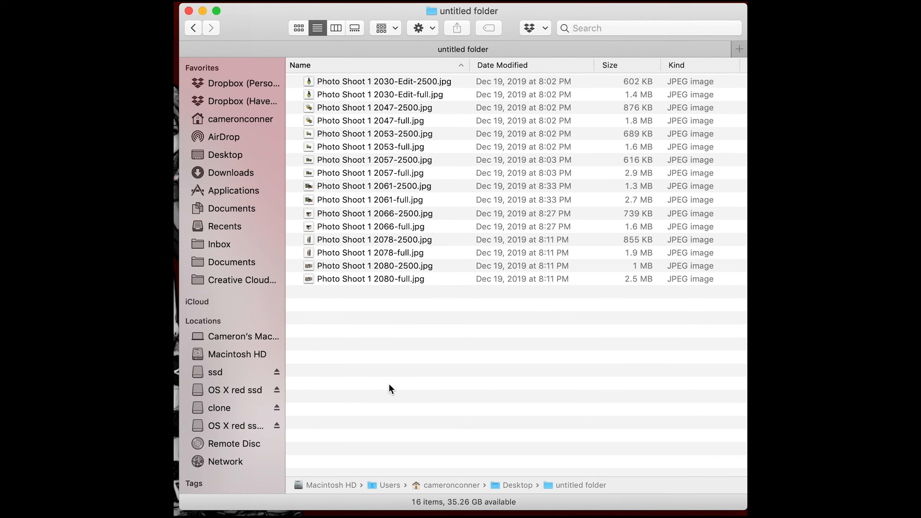
# Select all 16 Photo Shoot 1 files again and start a batch rename using the Add Text mode.
pyautogui.moveTo(468, 79); pyautogui.dragTo(428, 282)
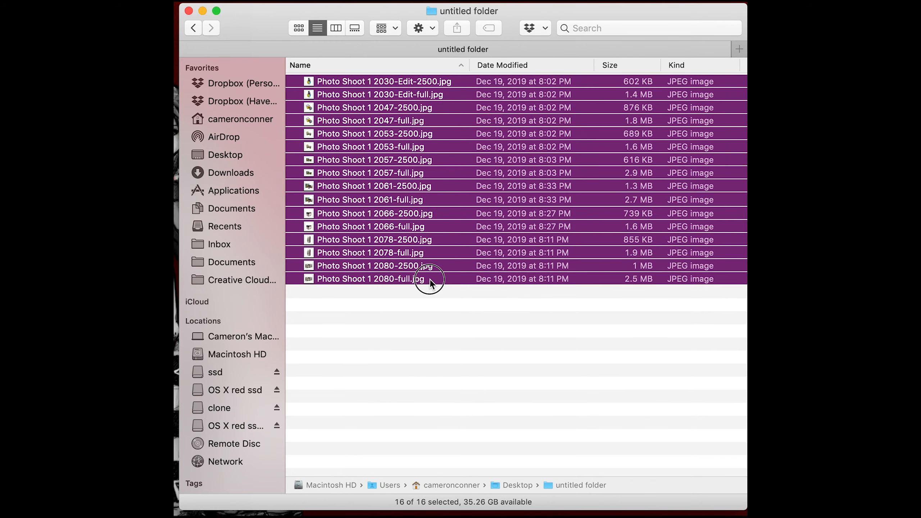
pyautogui.rightClick(382, 176)
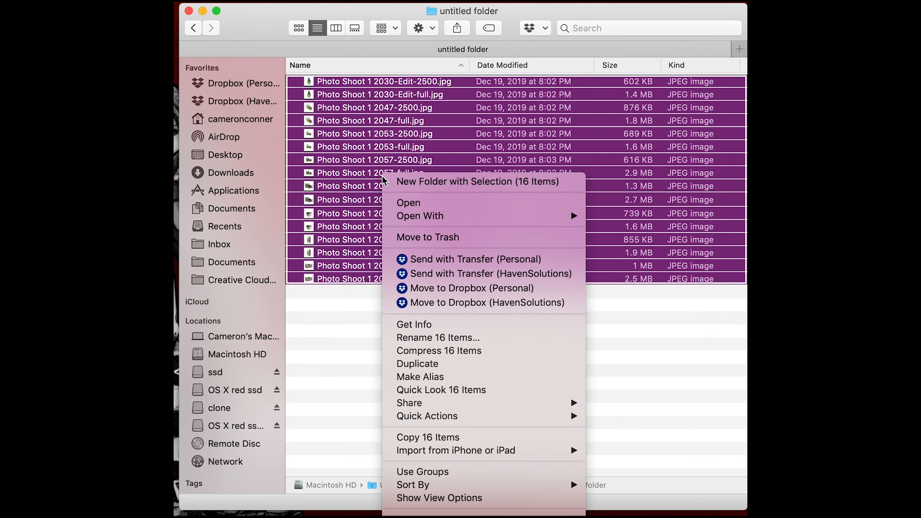
pyautogui.click(493, 339)
pyautogui.click(370, 87)
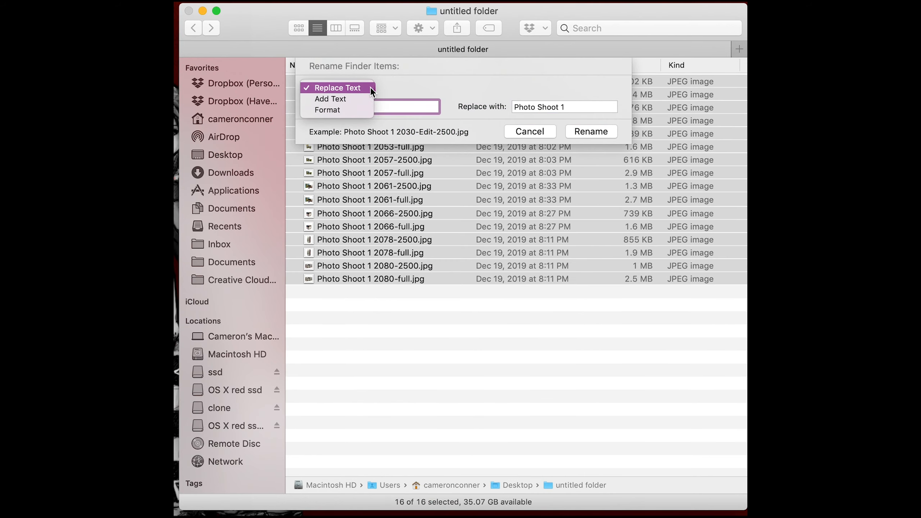
pyautogui.click(366, 102)
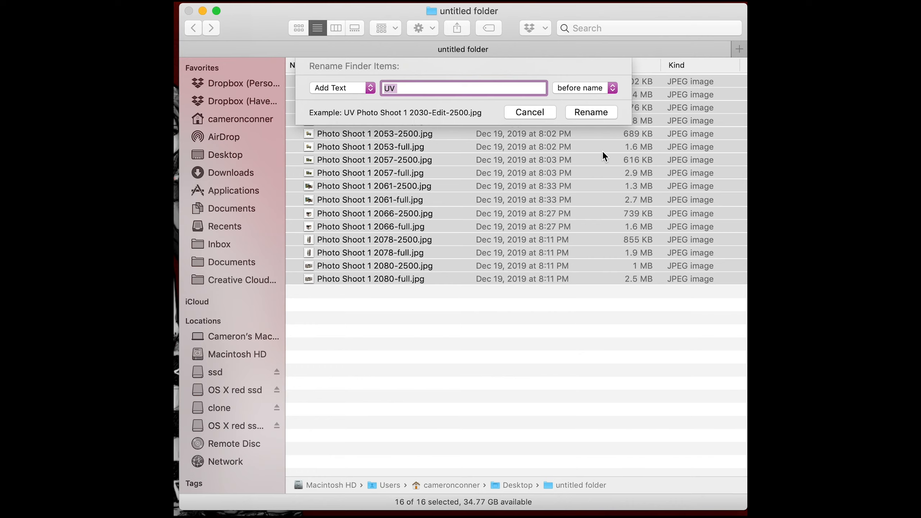
# Replace the text to add with "Product ", keeping its position set to before name.
pyautogui.click(591, 87)
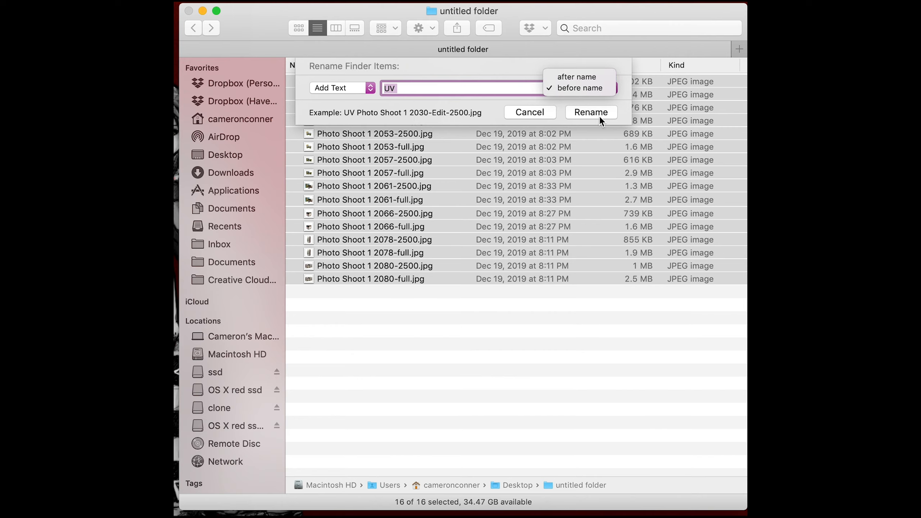
pyautogui.click(515, 61)
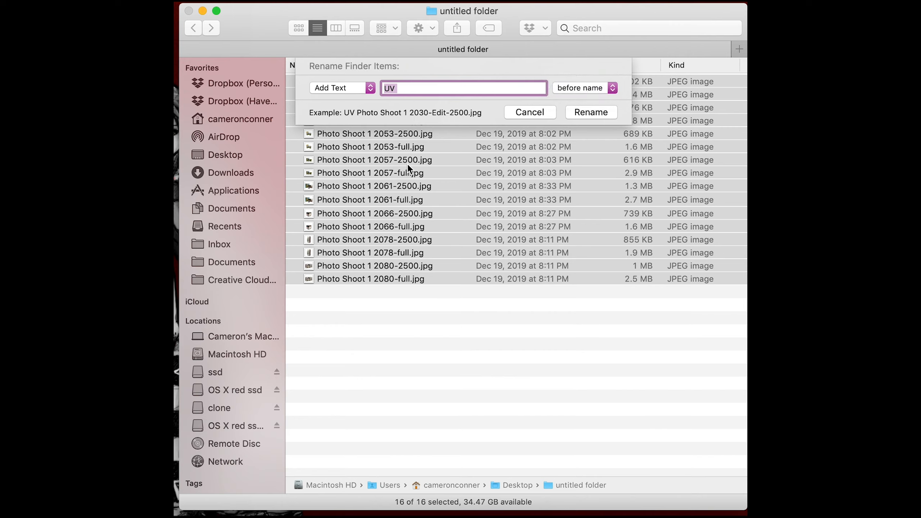
pyautogui.press('BackSpace')
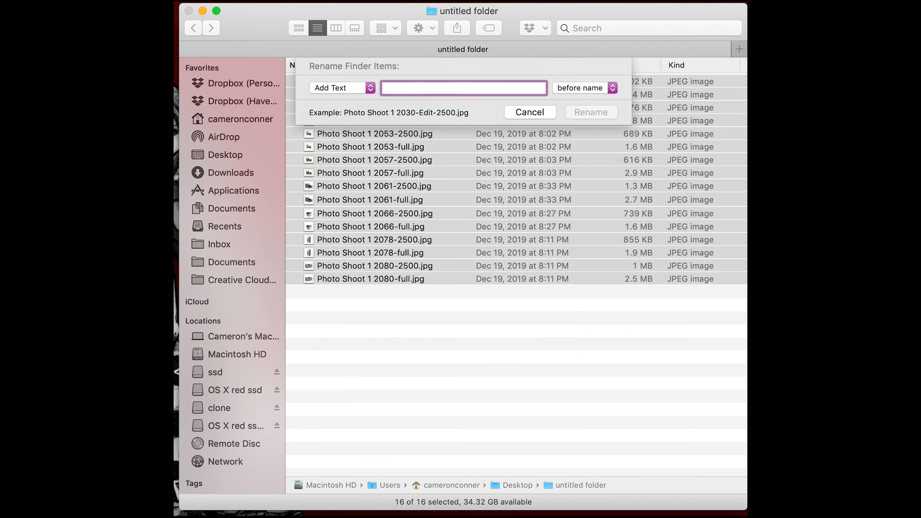
pyautogui.write('Product')
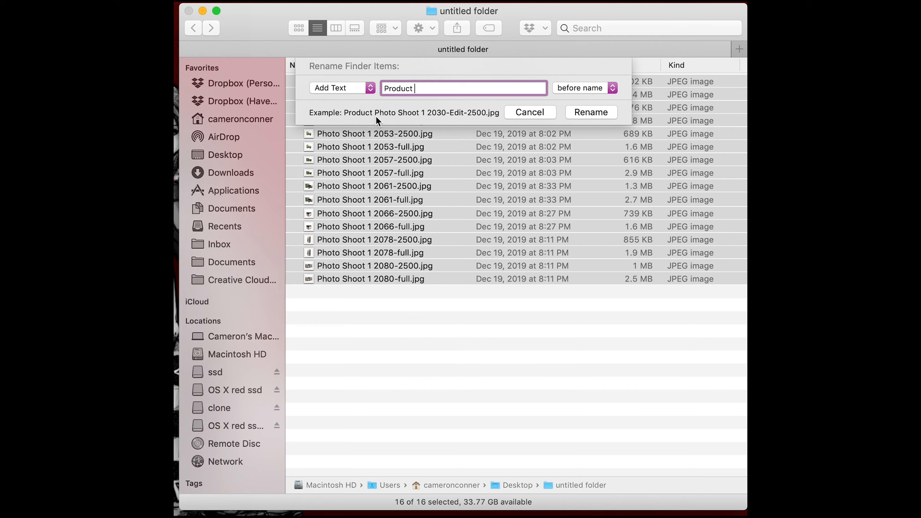
pyautogui.press('BackSpace')
# Try placing the added text "Product " after the name, and return its position to before name.
pyautogui.click(613, 89)
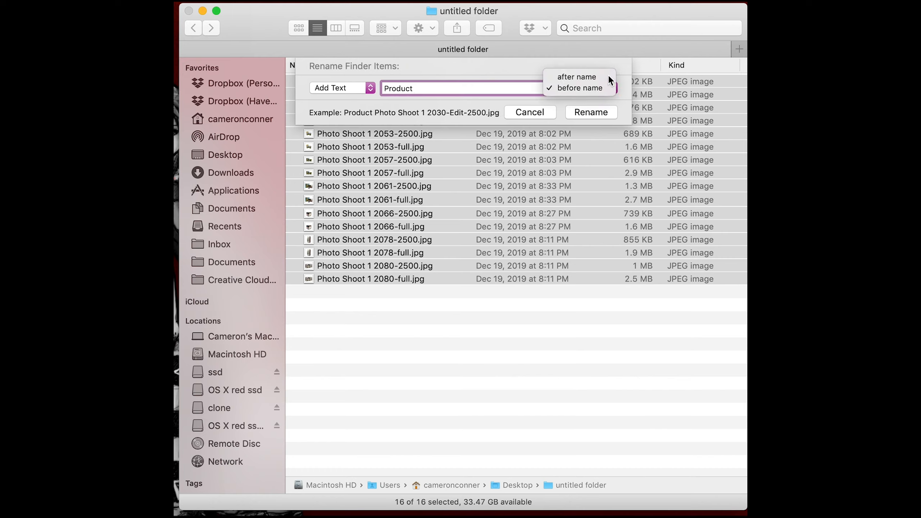
pyautogui.click(608, 75)
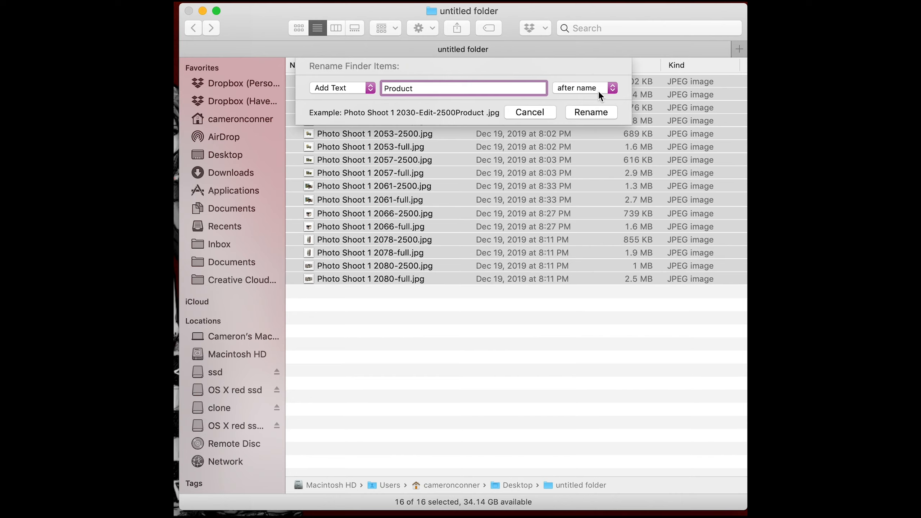
pyautogui.click(599, 93)
pyautogui.click(584, 69)
pyautogui.click(600, 92)
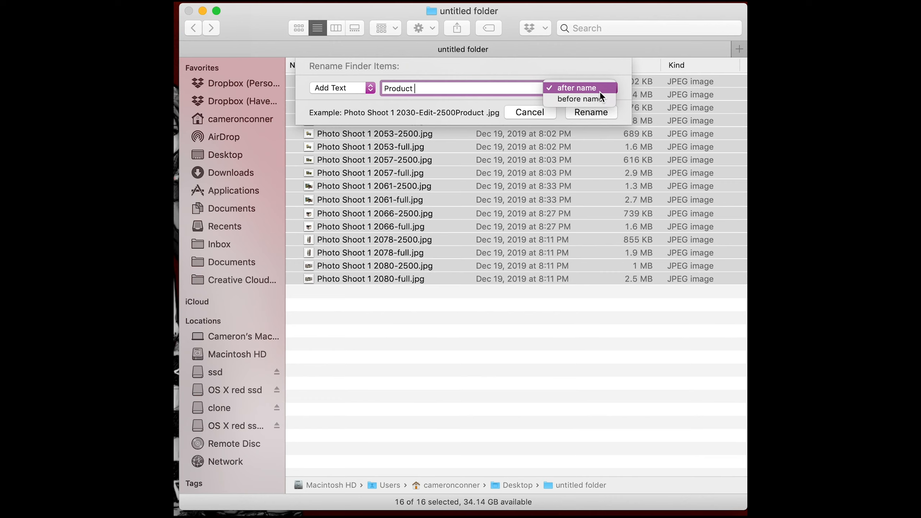
pyautogui.click(598, 98)
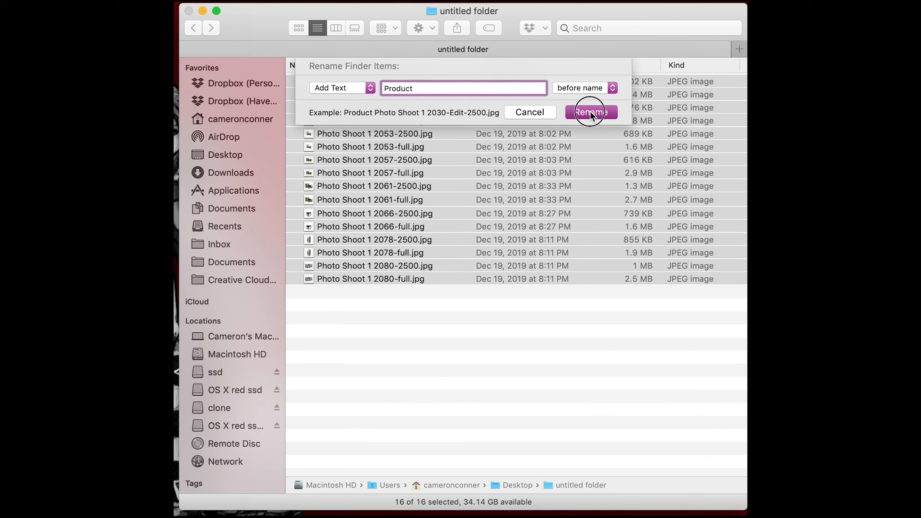
# Apply the rename to all 16 files and widen the Name column to show the full file names.
pyautogui.click(591, 113)
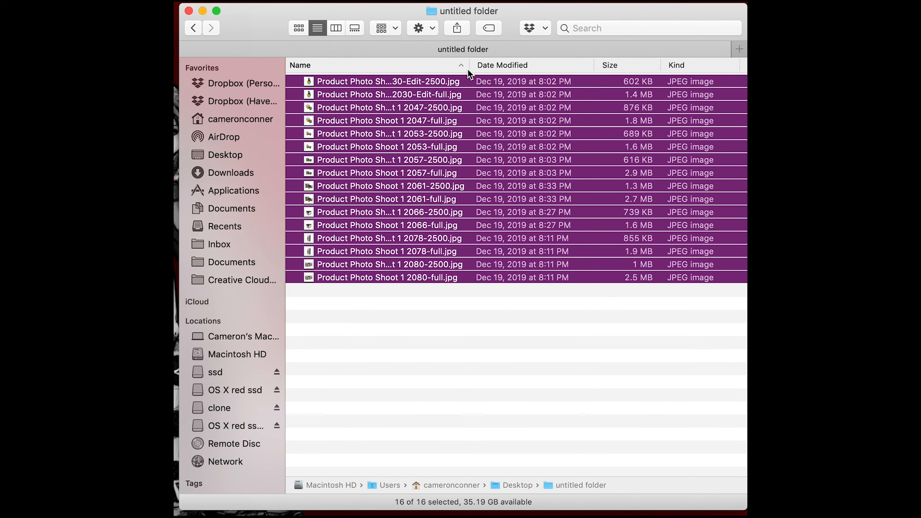
pyautogui.moveTo(468, 69); pyautogui.dragTo(517, 74)
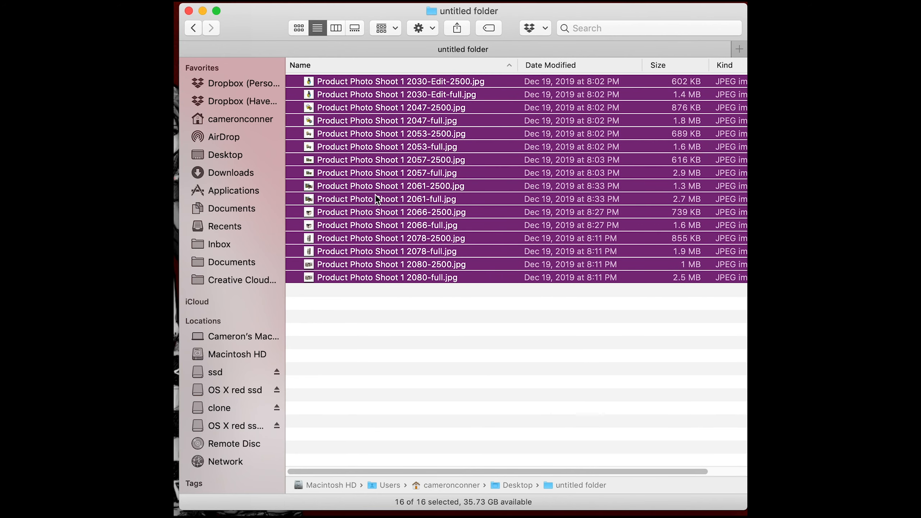
# Start another batch rename of the 16 selected files using the Format mode.
pyautogui.rightClick(390, 200)
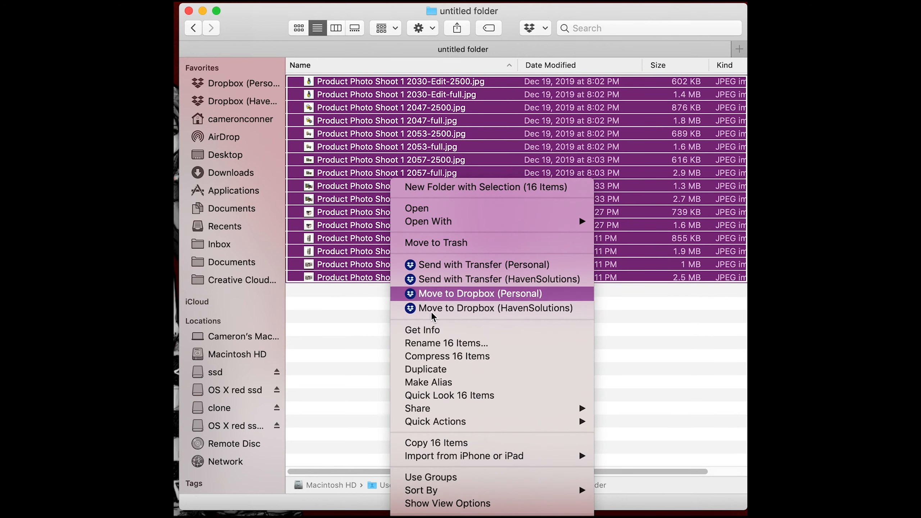
pyautogui.click(437, 344)
pyautogui.click(369, 88)
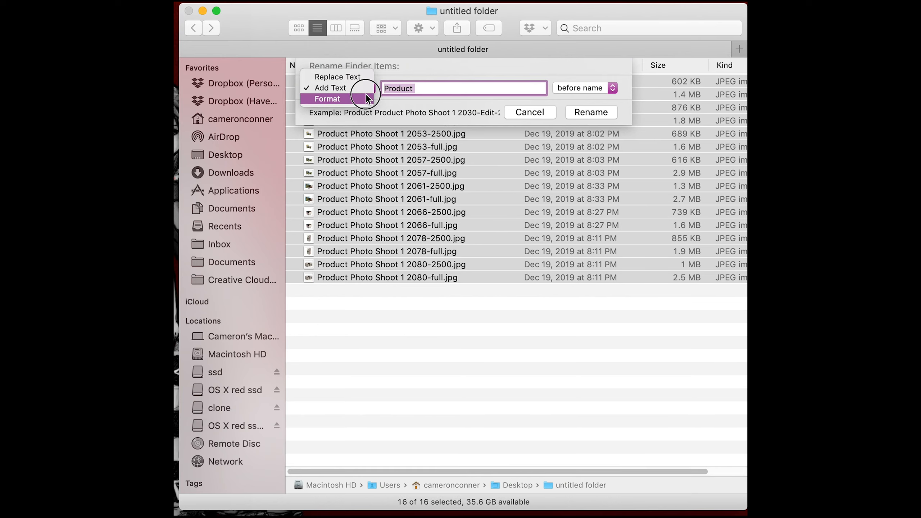
pyautogui.click(365, 93)
# Try the Name and Index name format with numbers starting at 6.
pyautogui.click(409, 109)
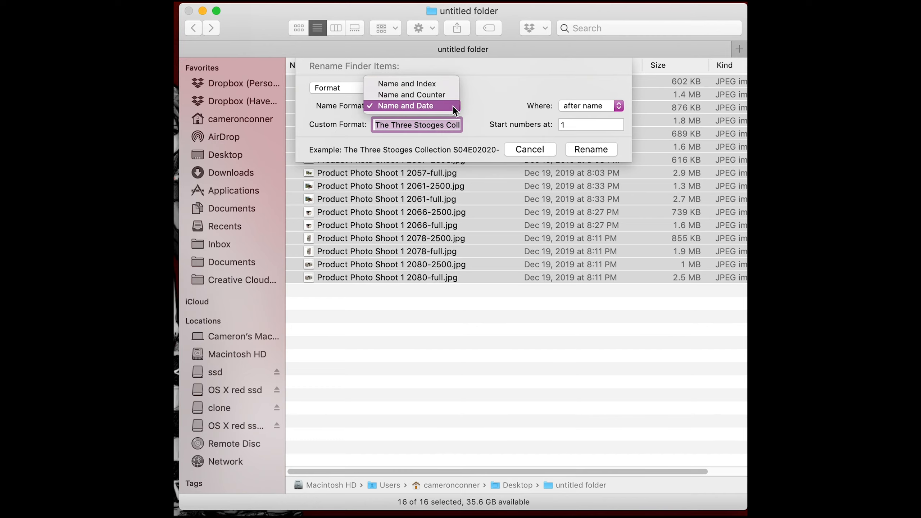
pyautogui.click(431, 84)
pyautogui.click(427, 102)
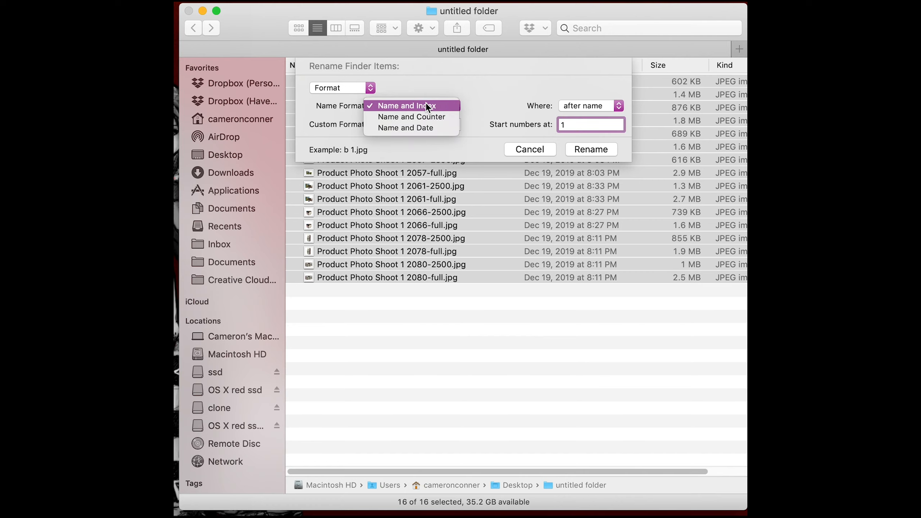
pyautogui.click(434, 105)
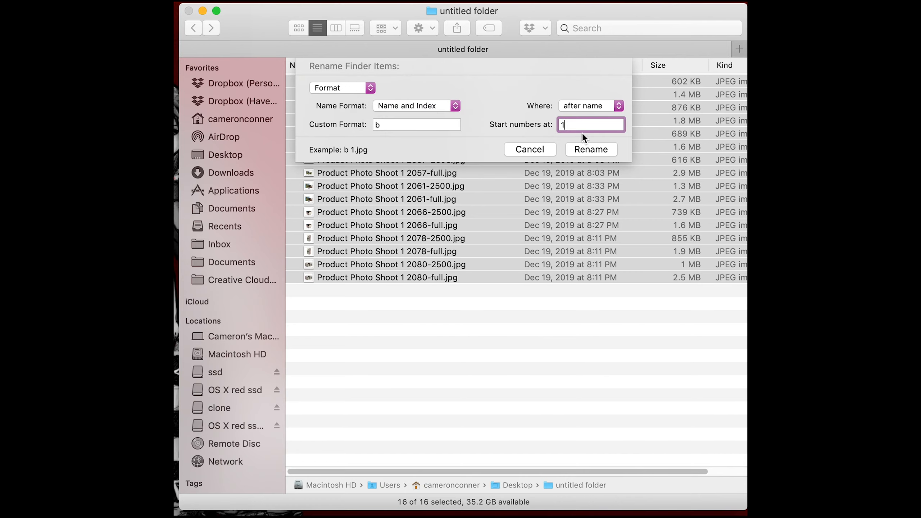
pyautogui.moveTo(580, 126); pyautogui.dragTo(500, 123)
pyautogui.write('6')
# Try the Name and Counter name format, followed by Name and Date.
pyautogui.click(424, 106)
pyautogui.click(426, 114)
pyautogui.click(443, 109)
pyautogui.click(445, 112)
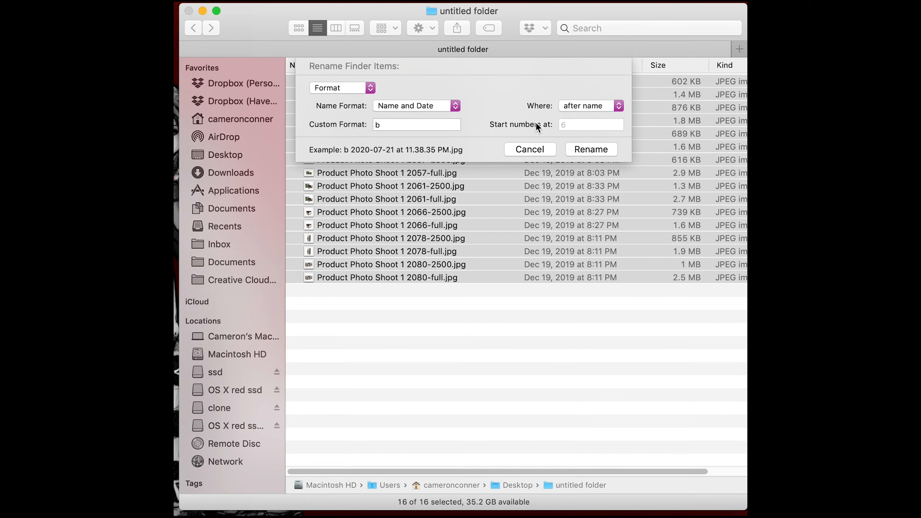
# Replace the custom format text with "Produt Photo Shoot 1 - ".
pyautogui.click(427, 124)
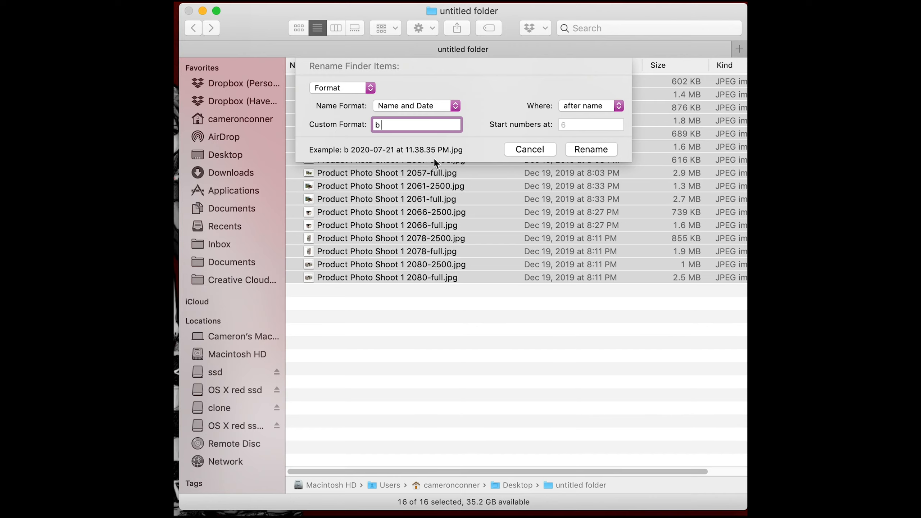
pyautogui.doubleClick(430, 124)
pyautogui.press('BackSpace')
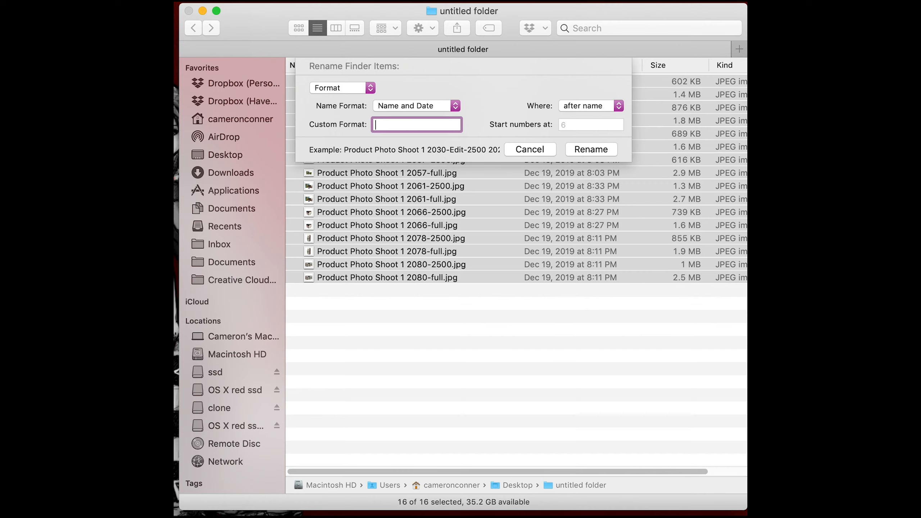
pyautogui.write('Produ')
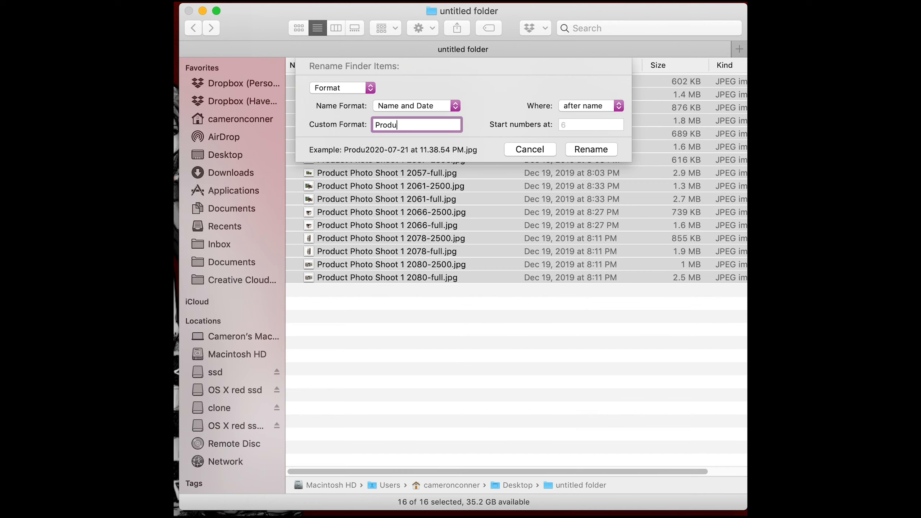
pyautogui.write('t Photo h')
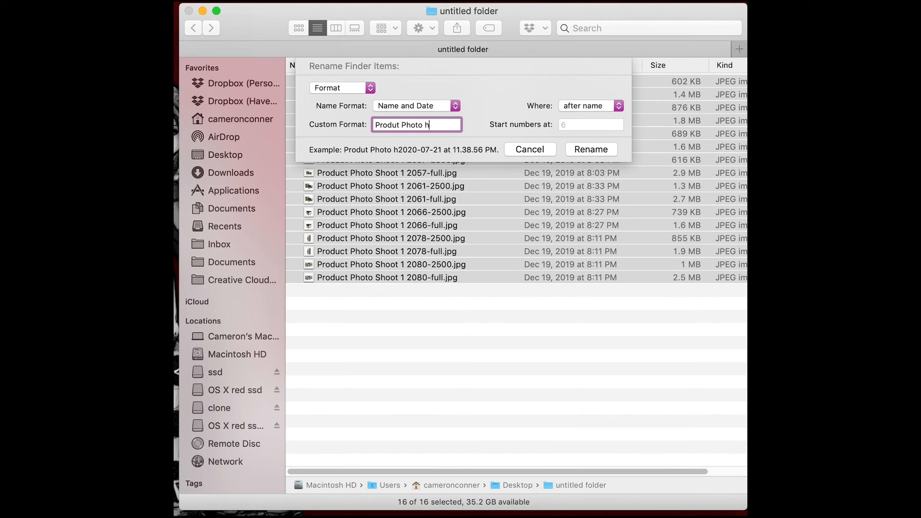
pyautogui.press('BackSpace')
pyautogui.write('Shoot ')
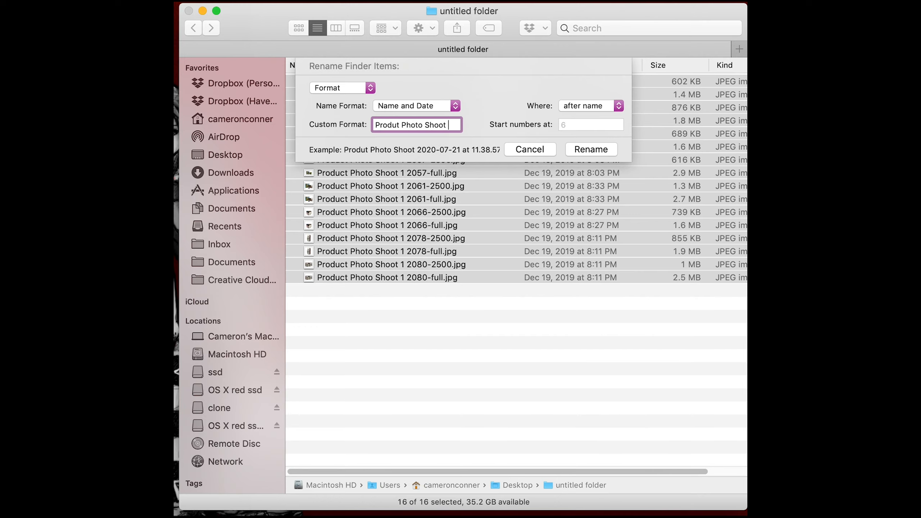
pyautogui.write('1 -')
# Set the name format to Name and Index with numbers starting at 200, rename the 16 files, and clear the selection.
pyautogui.click(455, 106)
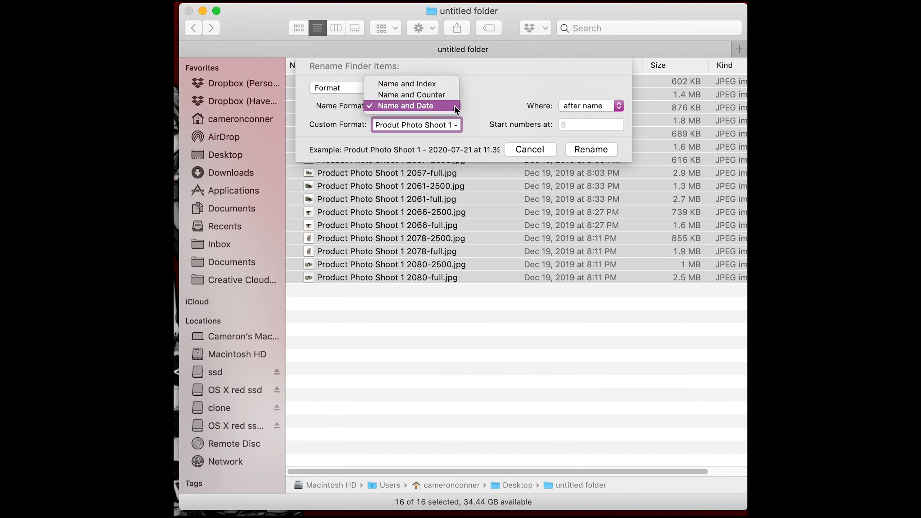
pyautogui.click(449, 85)
pyautogui.doubleClick(562, 124)
pyautogui.write('200')
pyautogui.click(600, 152)
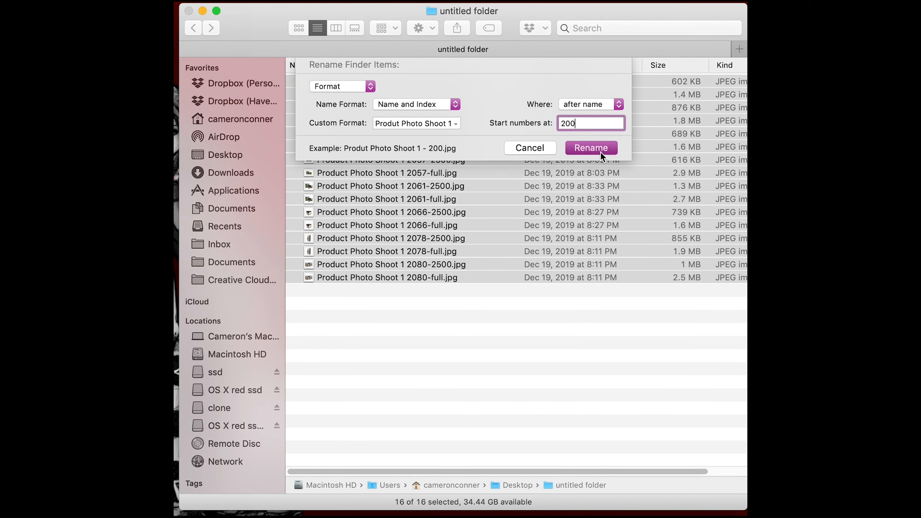
pyautogui.click(458, 314)
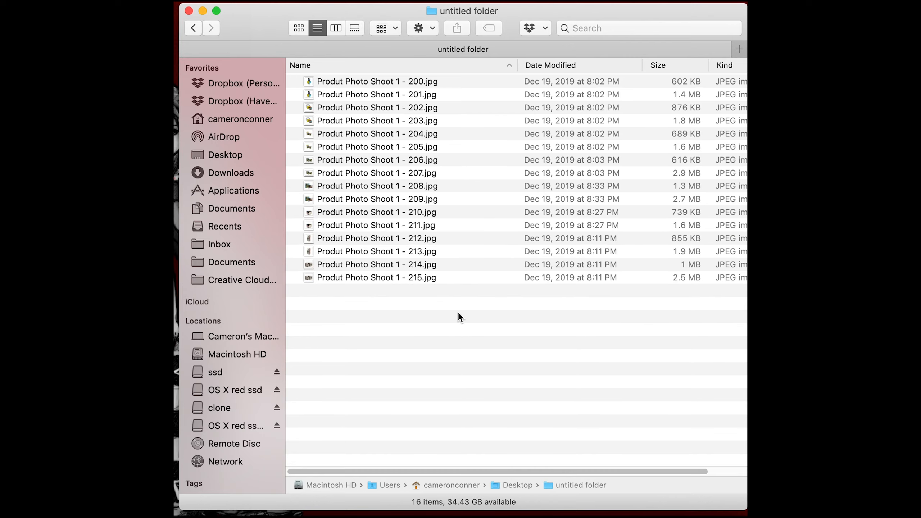